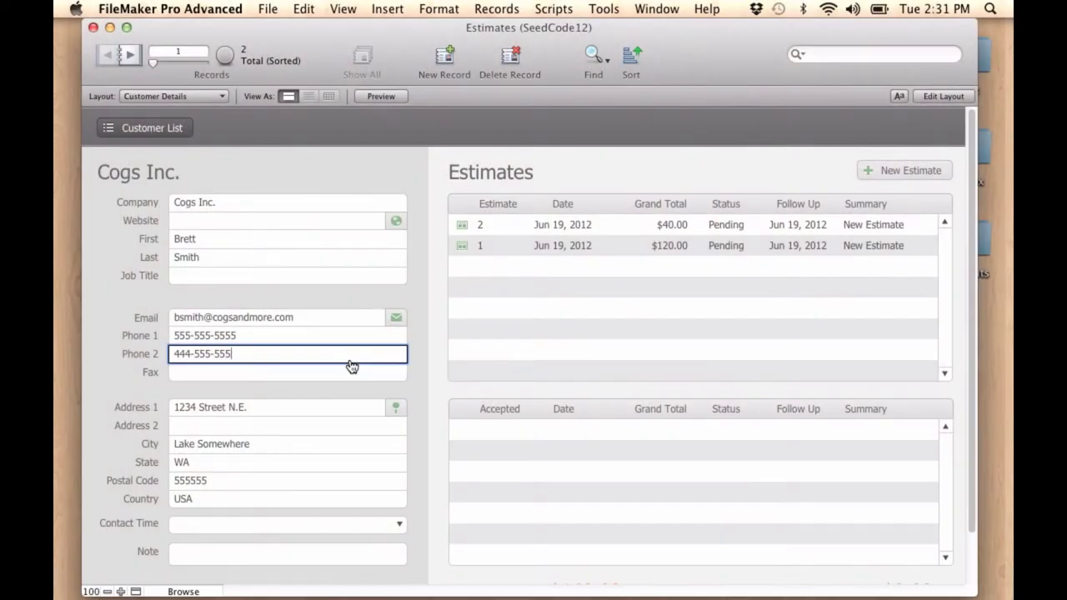
Enter the company's fax number into the empty Fax field of the Cogs Inc. record
left_click(250, 373)
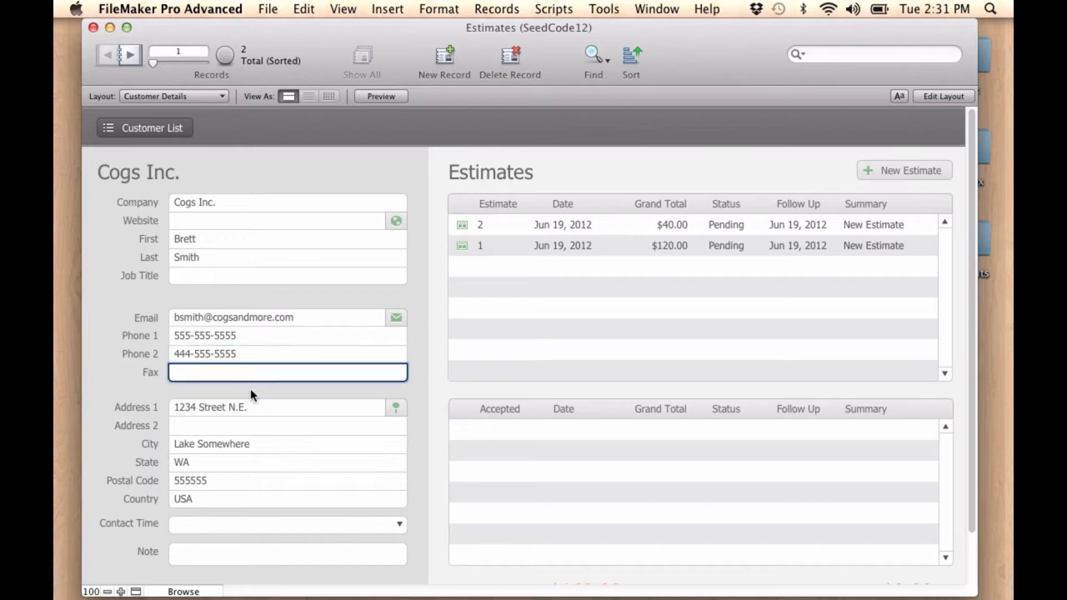
Reply 'Sure. What is it?' to the incoming chat request
left_click(230, 556)
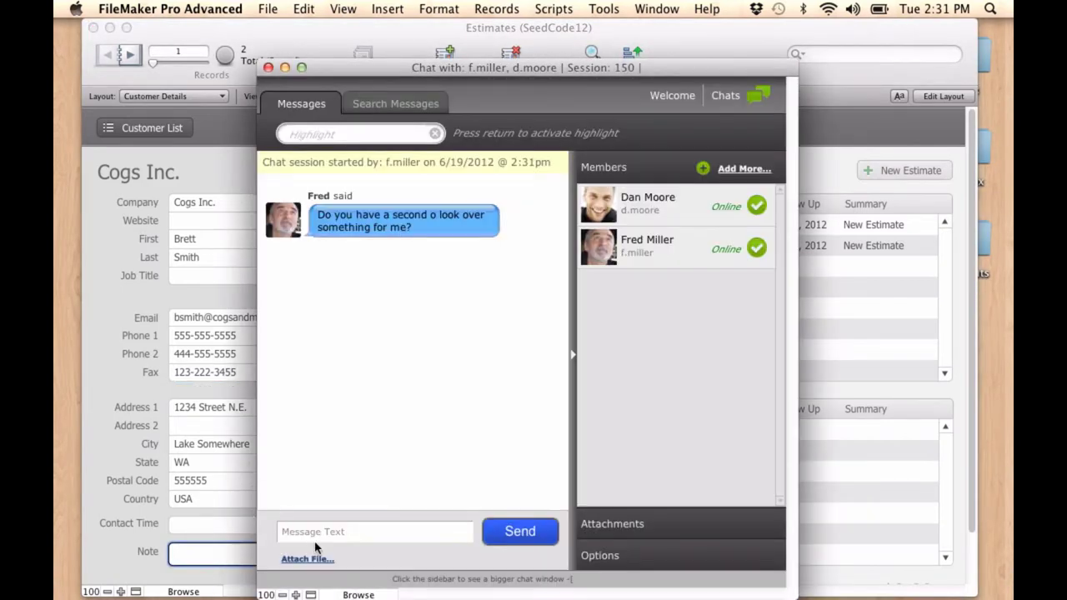
left_click(320, 535)
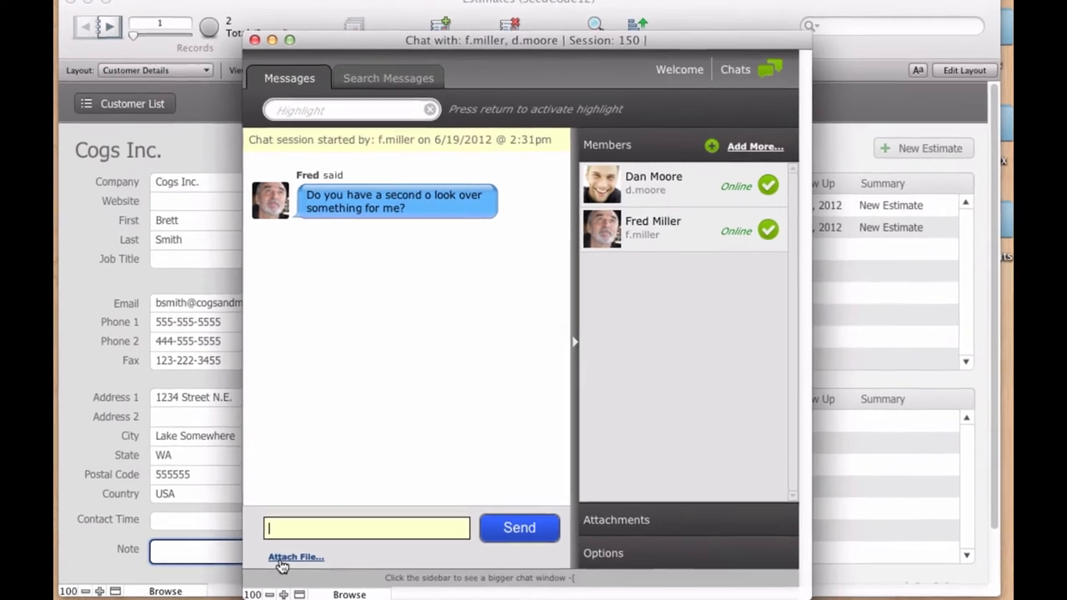
type("Sure. ")
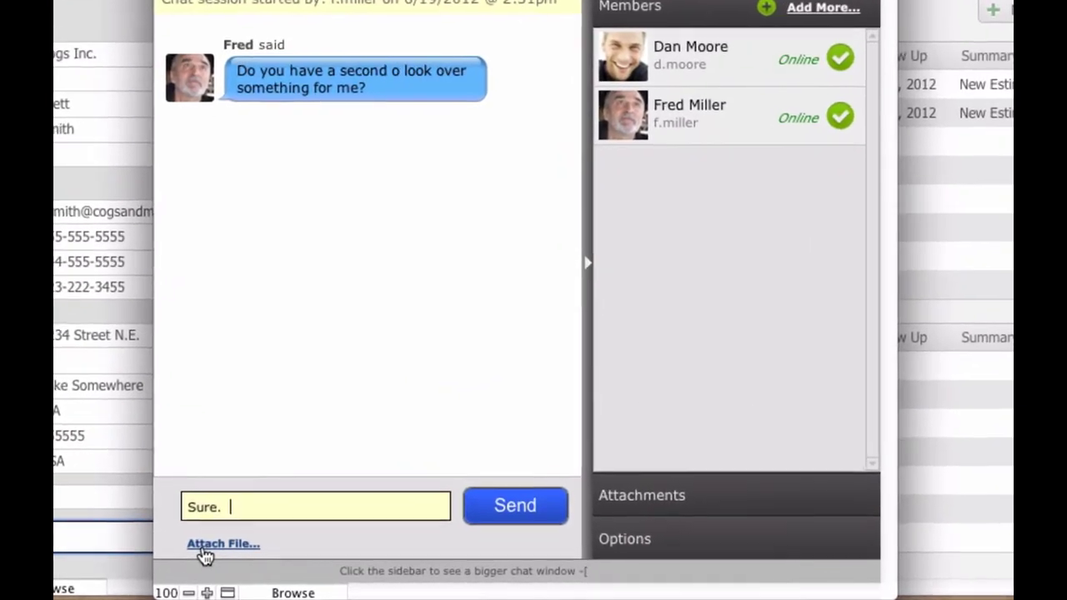
type(" wh")
key("BackSpace")
key("BackSpace")
type("What i")
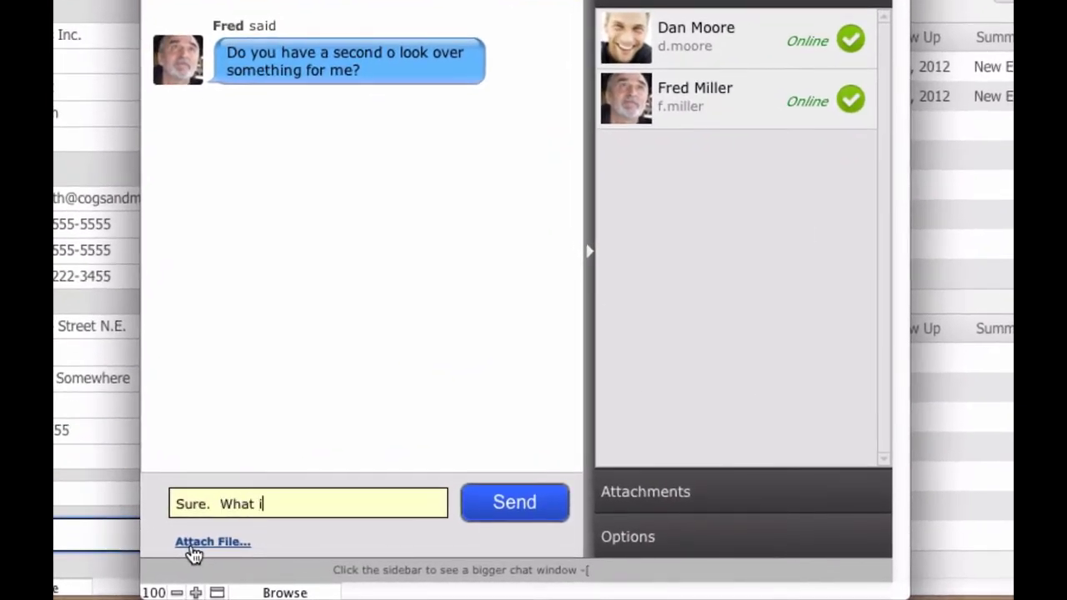
type("s it?")
key("Return")
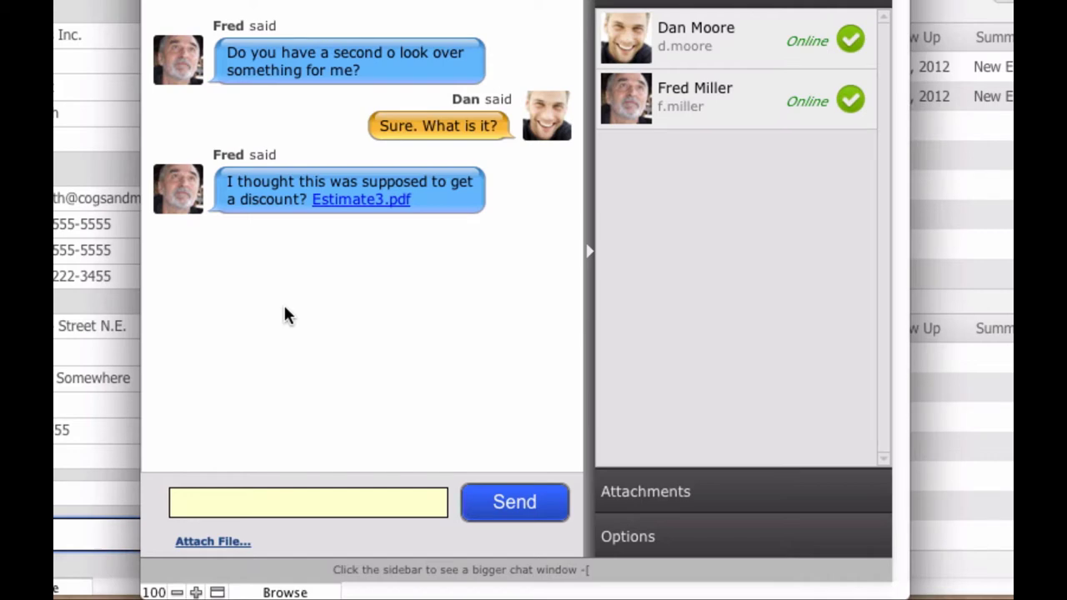
Open the Estimate3.pdf attachment in Preview and review its $500.00 discount and $4,500.00 total
left_click(354, 199)
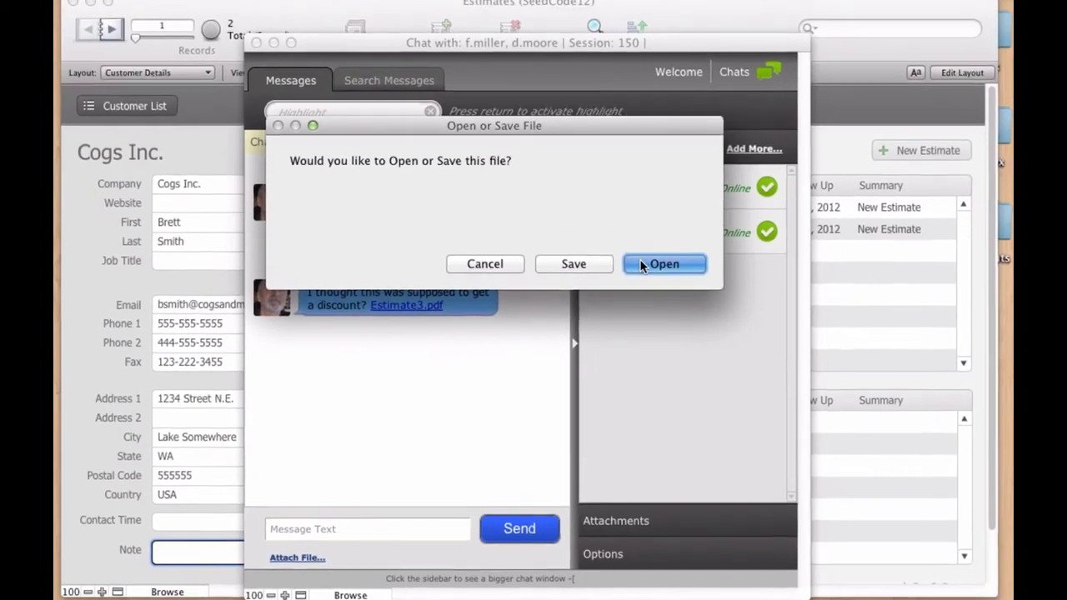
left_click(682, 214)
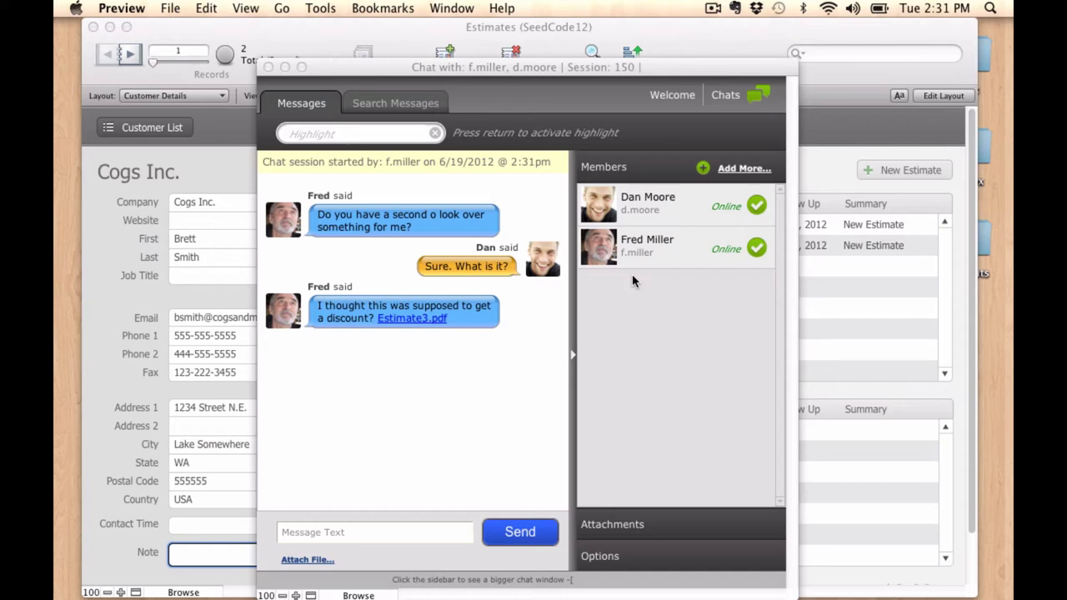
scroll(511, 239, "down", 8)
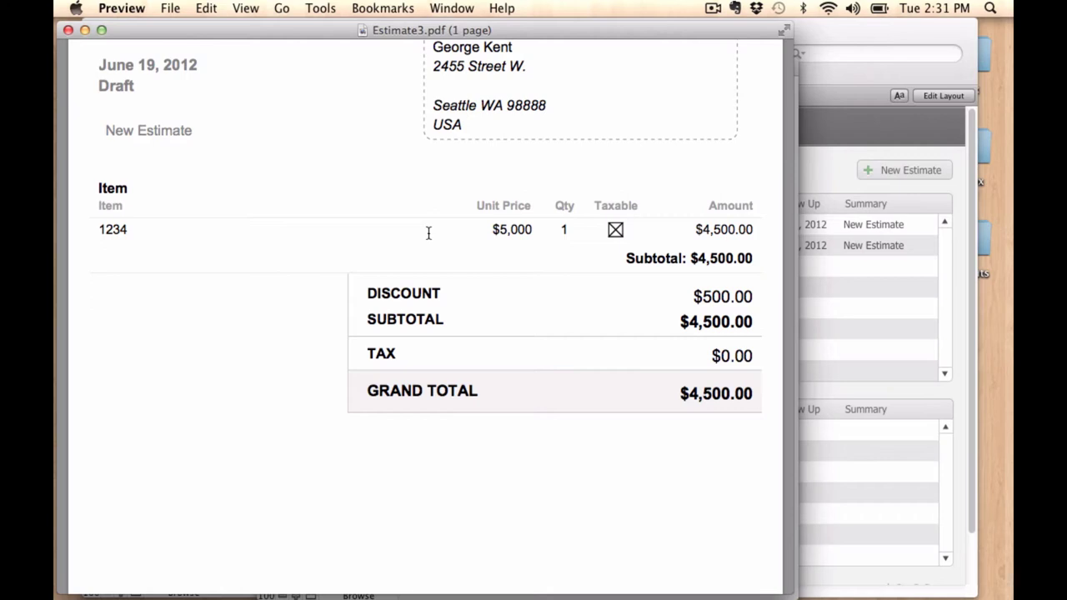
Close the PDF and send a chat message suggesting a colleague be invited to look
left_click(68, 30)
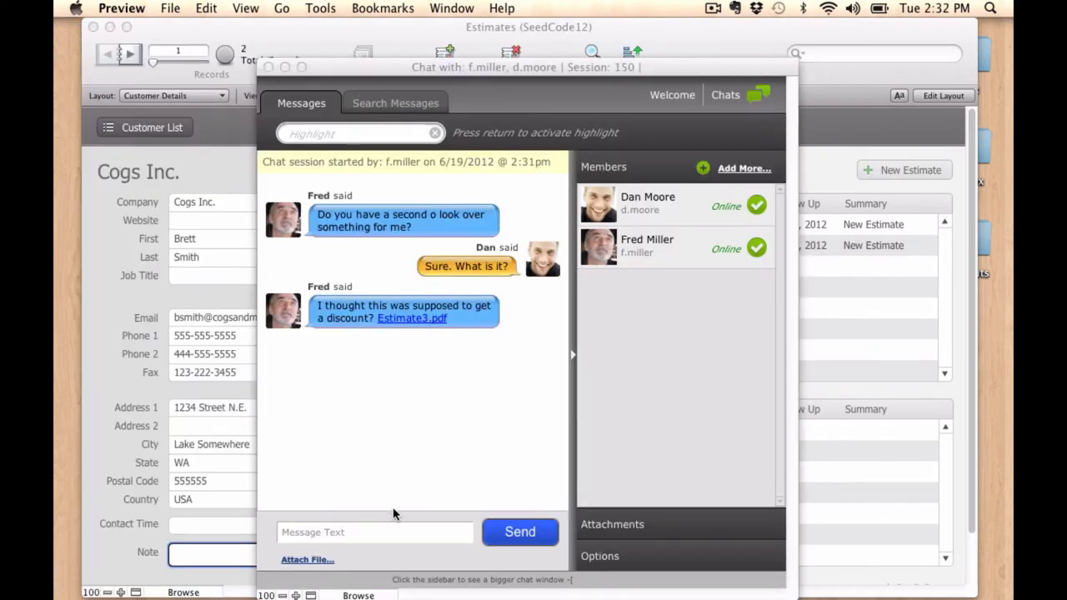
left_click(406, 529)
type("I")
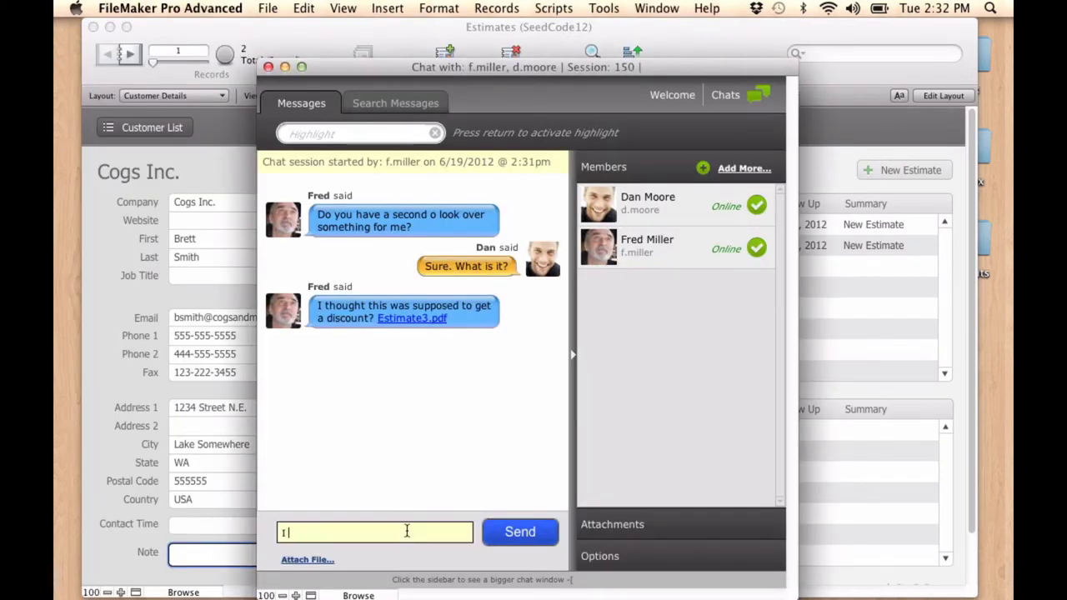
type(" don't know I think we need")
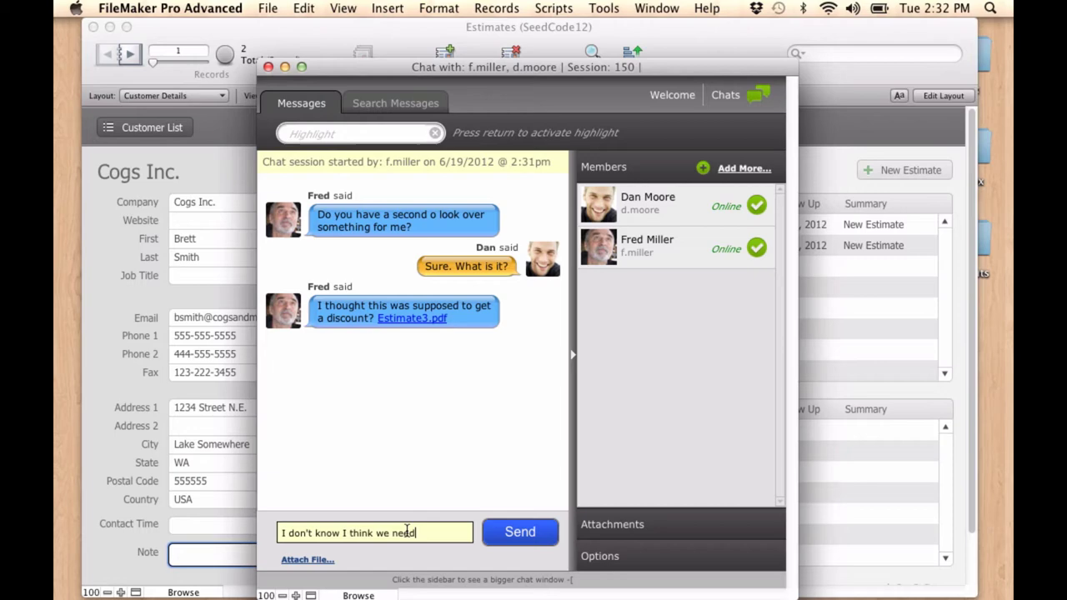
type(" to invite ")
type("s")
type("Sue to take a lo")
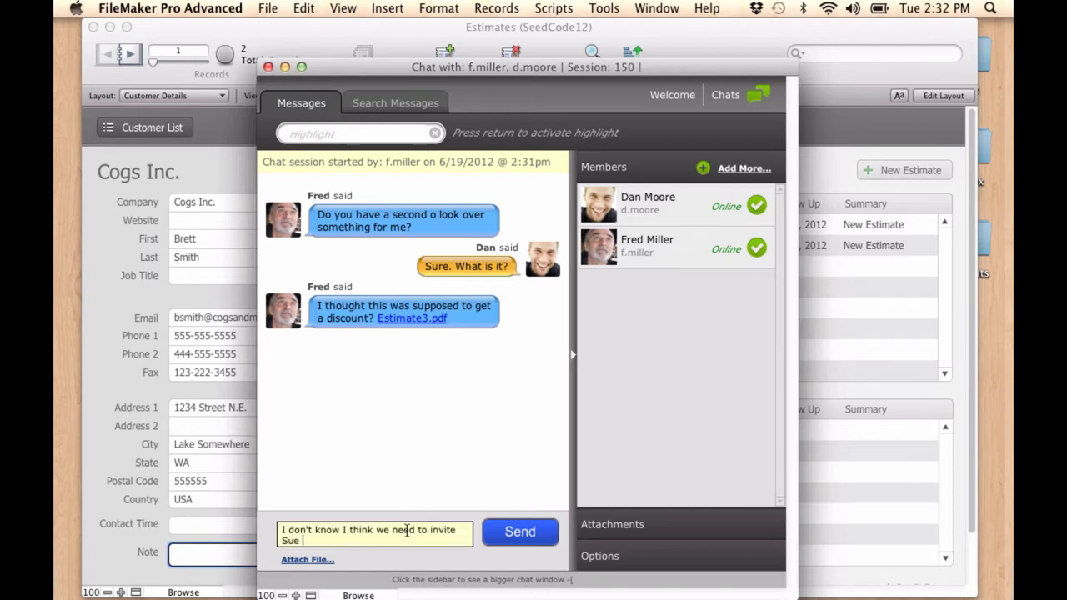
type("ok.")
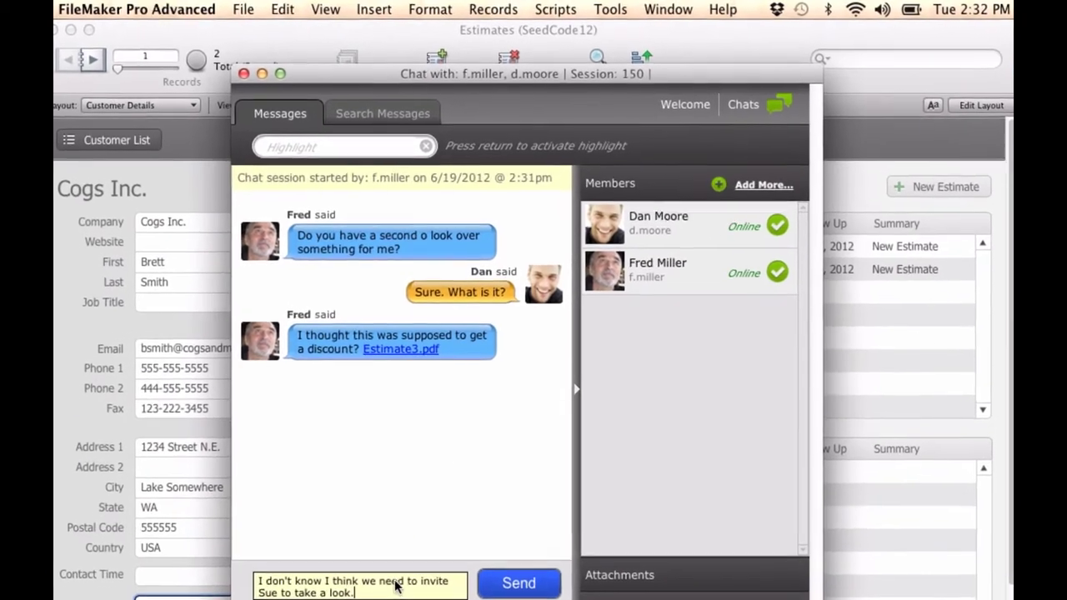
key("Return")
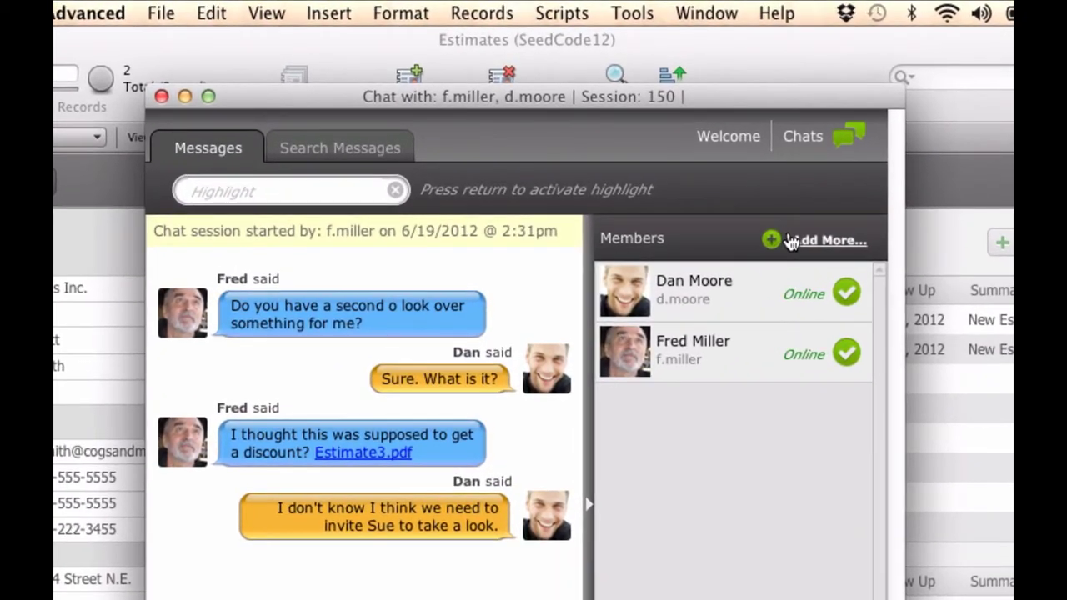
Add the only online user to the chat through Add More
left_click(790, 240)
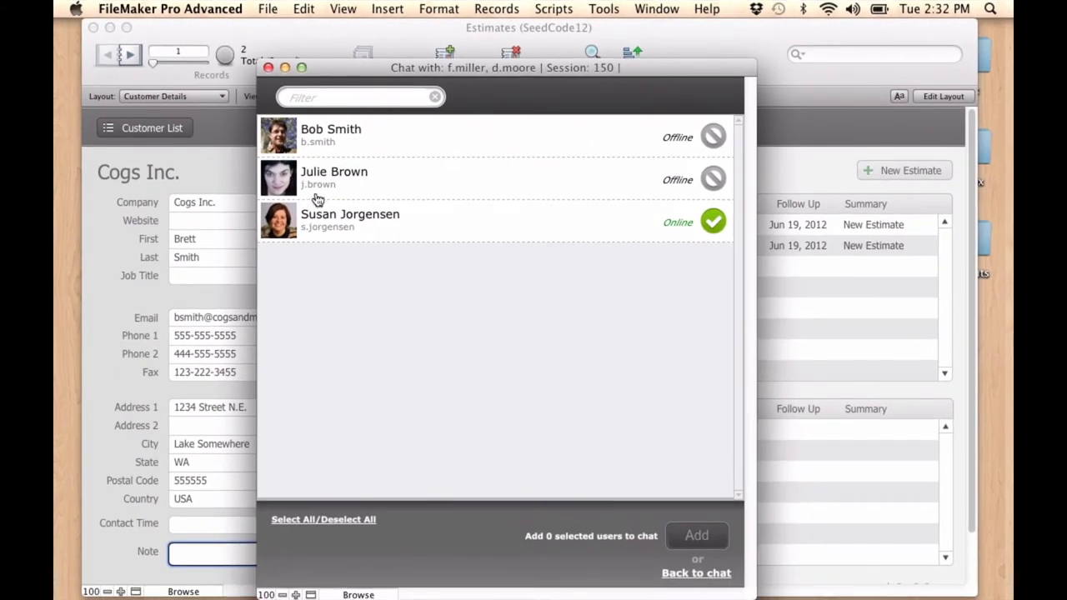
left_click(325, 221)
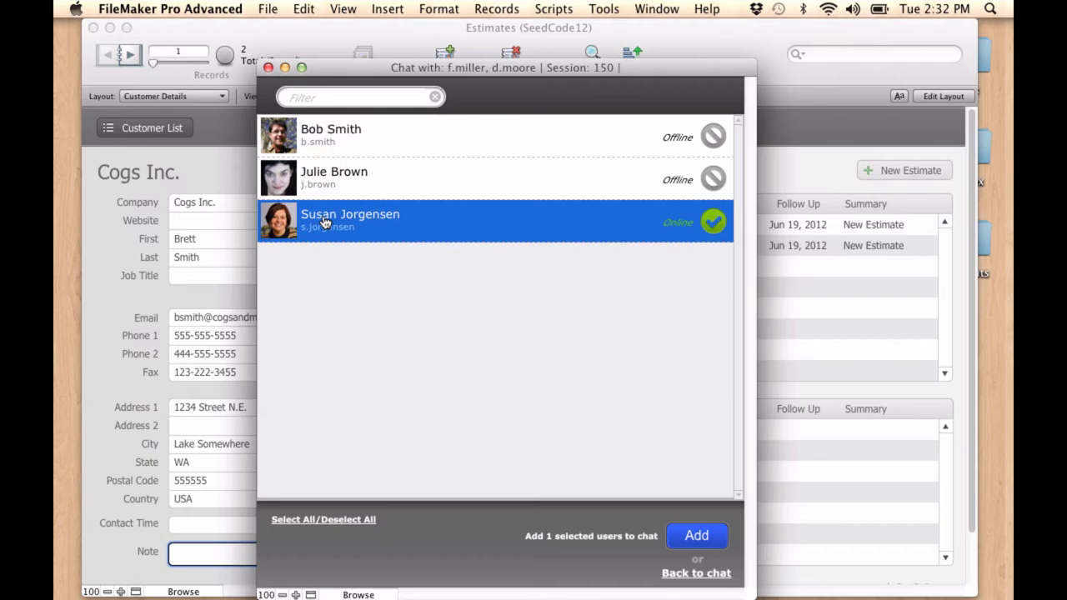
left_click(678, 537)
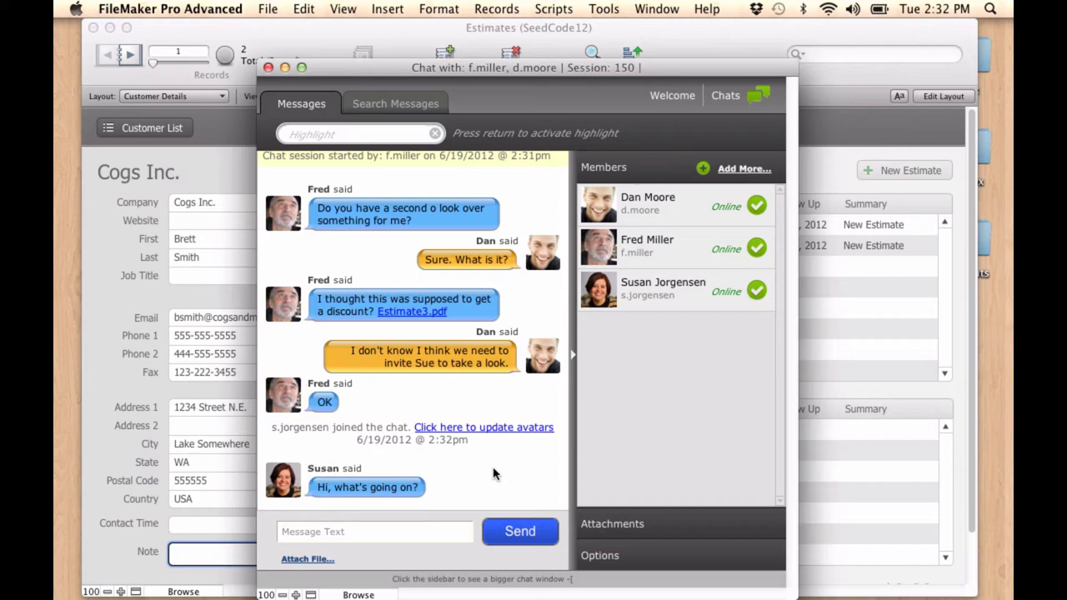
Ask the new member to check the attachment above and say whether it gets the discount
left_click(323, 523)
type("Cou")
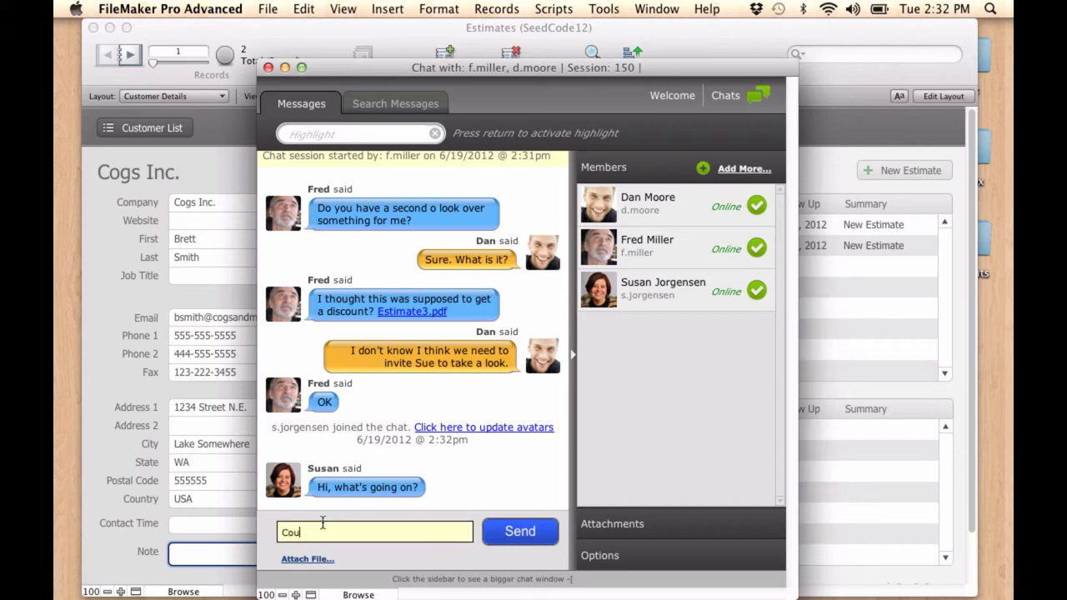
type("ld you please take a look ")
type("at this p")
key("BackSpace")
key("BackSpace")
key("BackSpace")
key("BackSpace")
key("BackSpace")
type("he ")
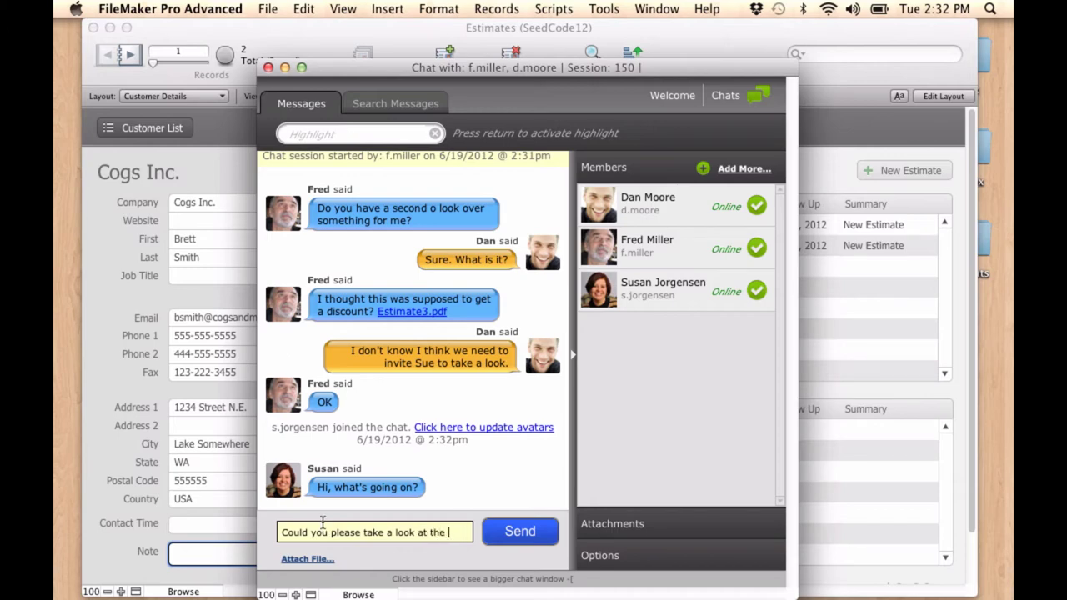
type("attachment ab")
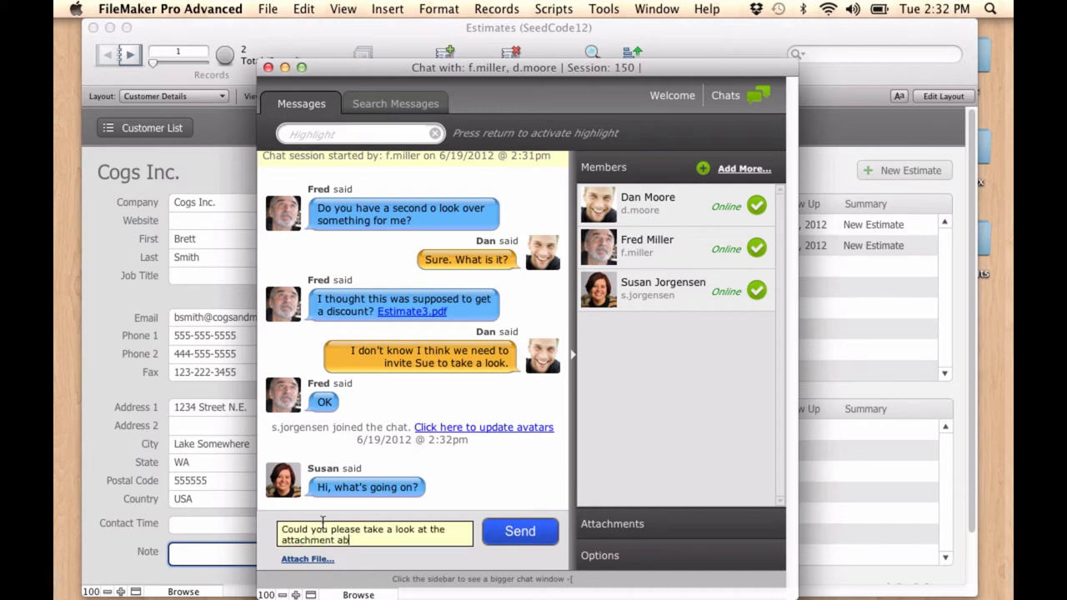
type("ove and let us know if it ")
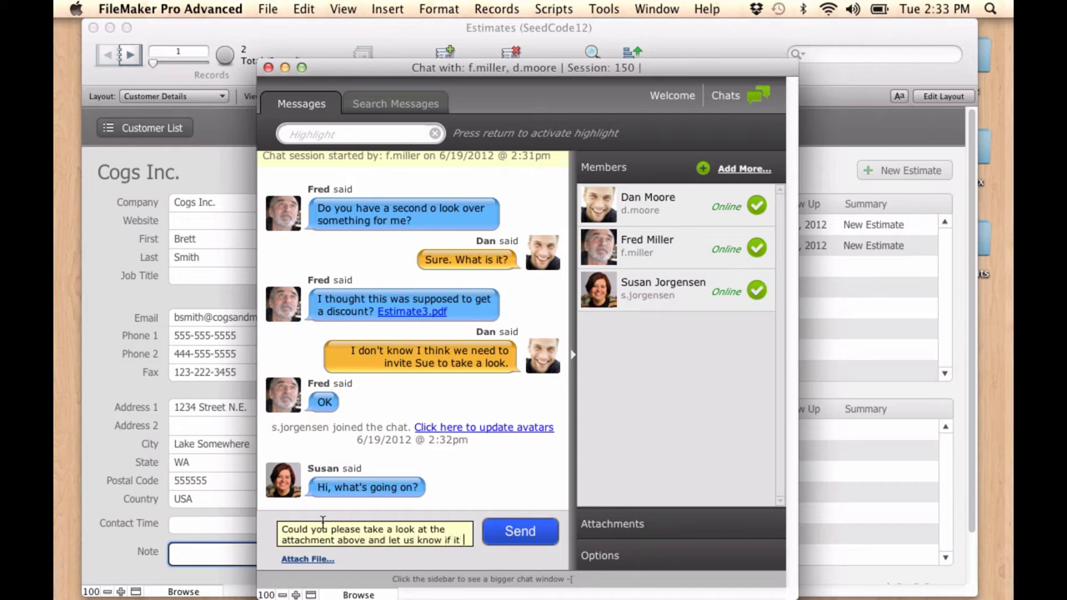
type("should get the discount or not")
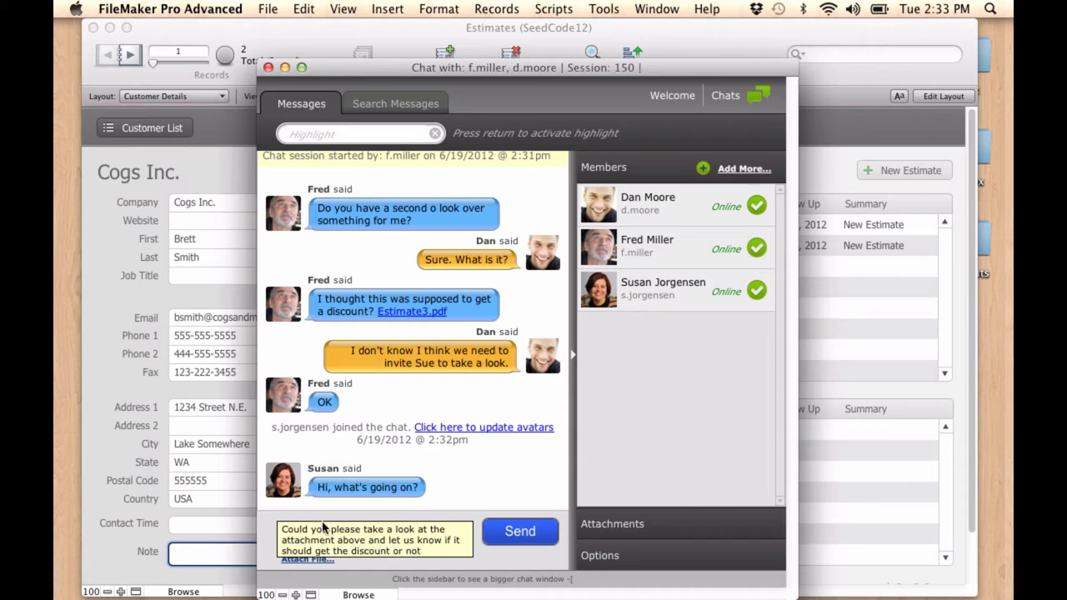
type("?")
key("Return")
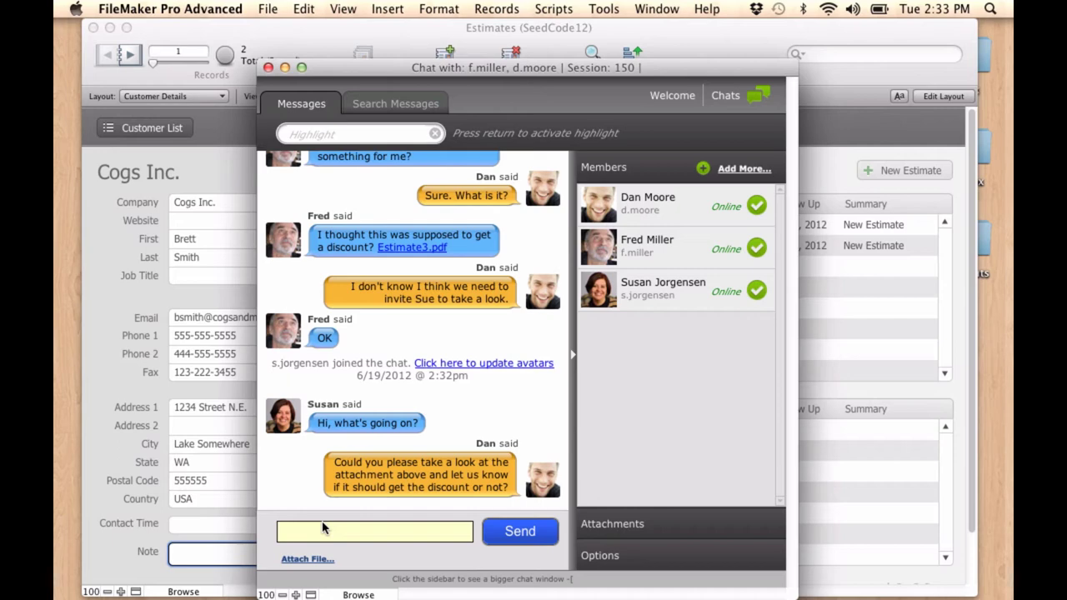
Expand the Attachments list in the chat sidebar to reveal Estimate3.pdf
left_click(627, 534)
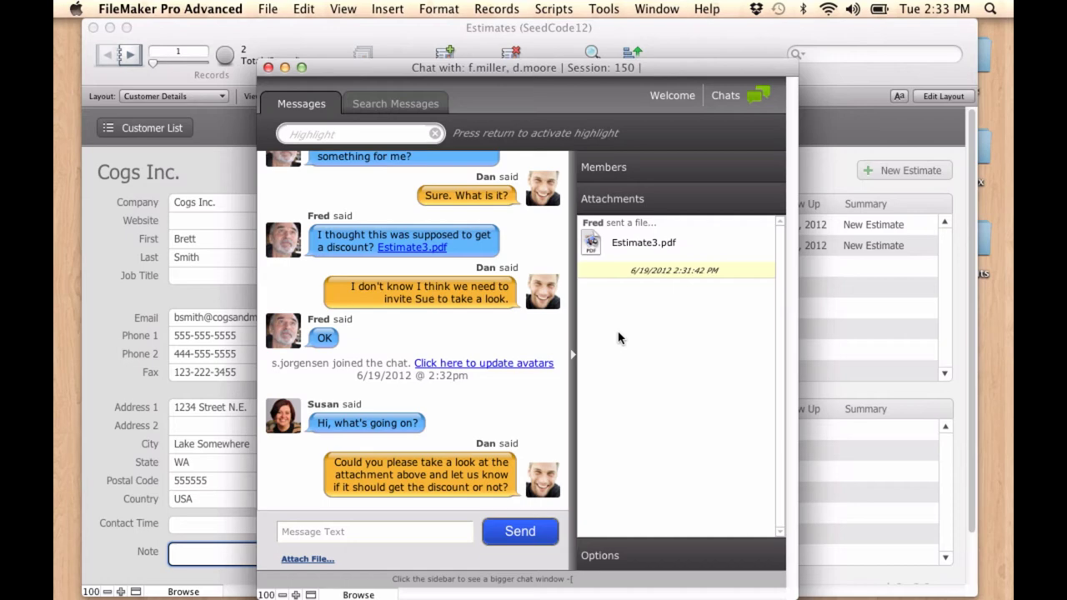
left_click(652, 198)
Show the Members list again and reply 'I'm on it!' to the discount request
left_click(647, 170)
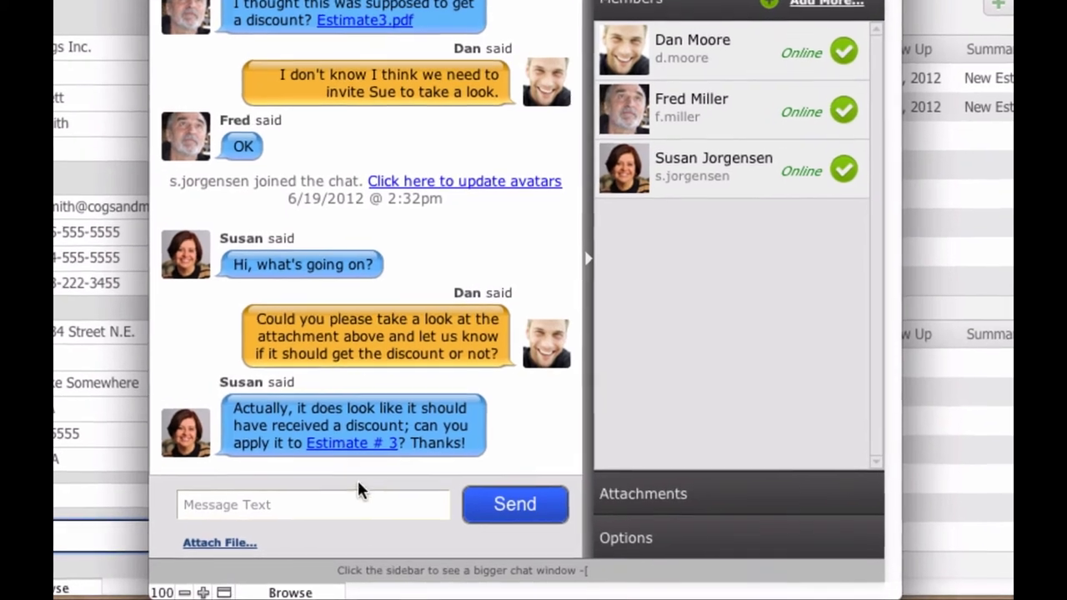
left_click(382, 504)
type("I'm on it!")
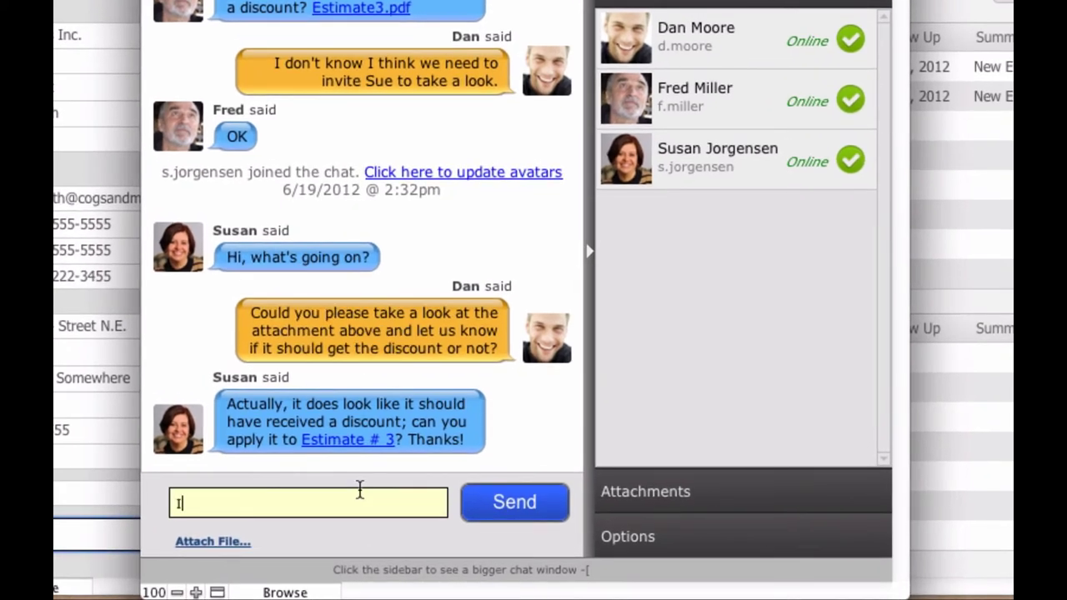
key("Return")
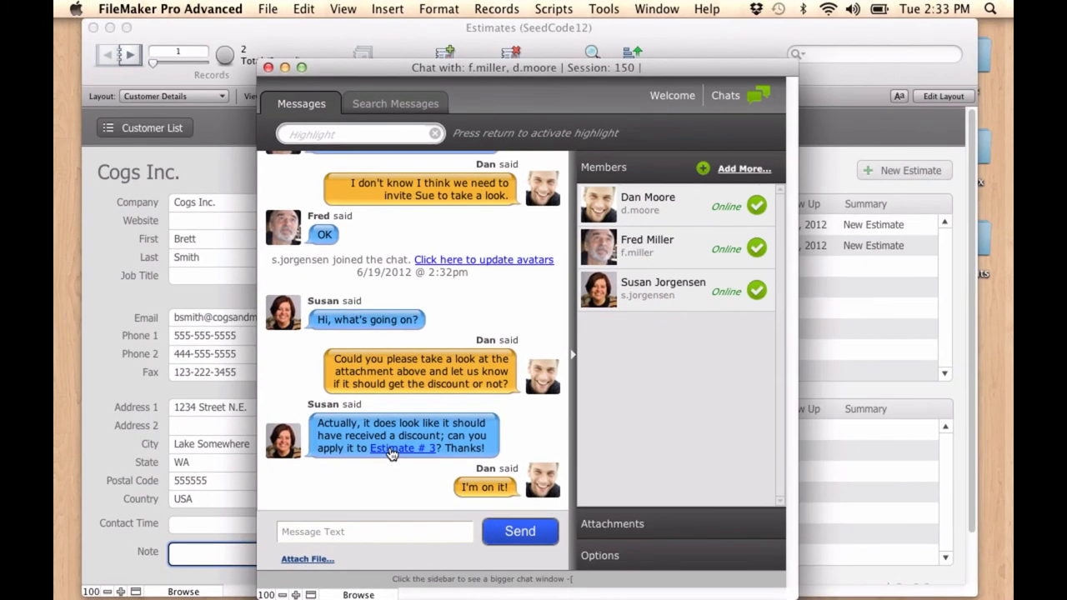
Open Estimate # 3, set item 1234's discount to .2 (20%), then close the estimate
left_click(381, 448)
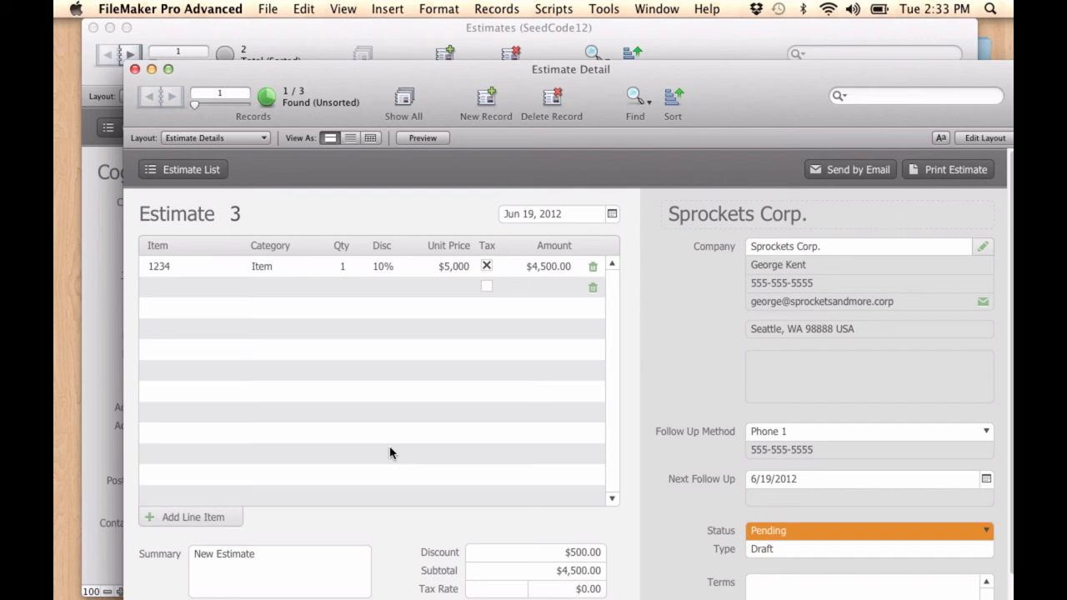
left_click(385, 268)
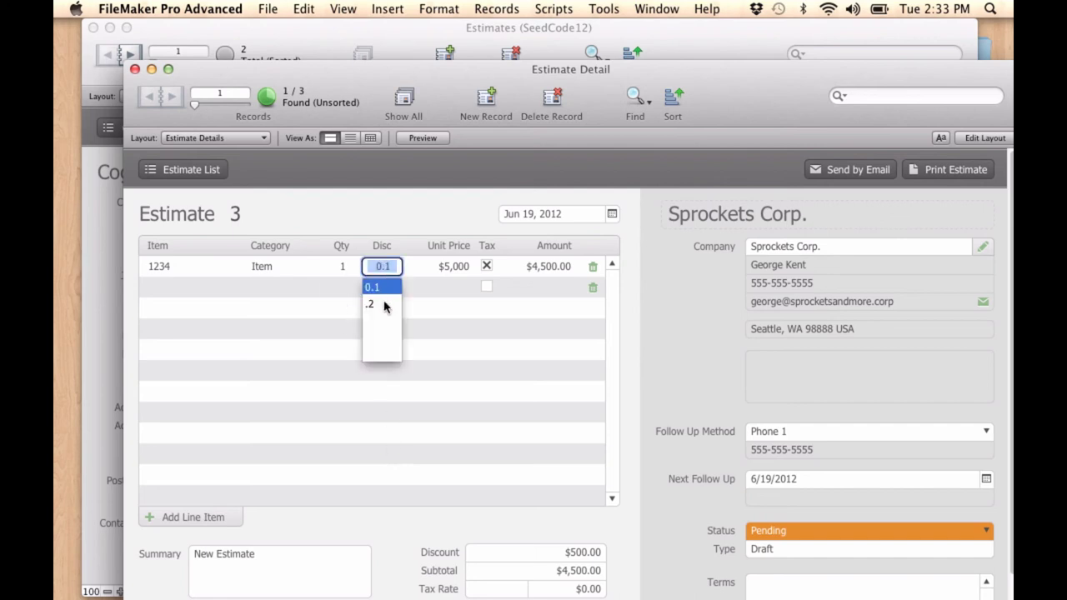
left_click(385, 304)
key("Tab")
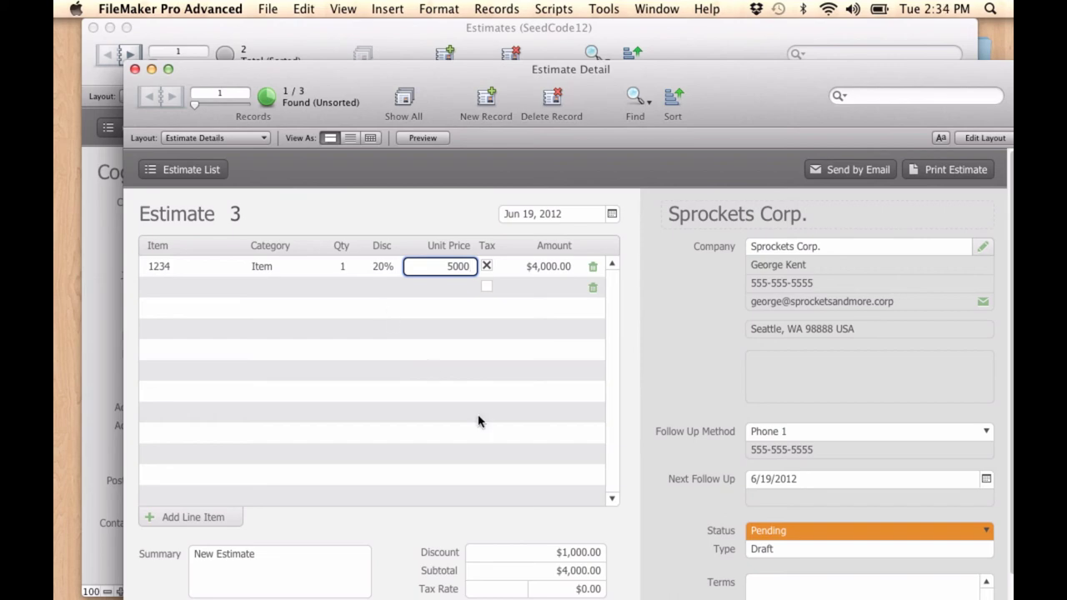
left_click(134, 69)
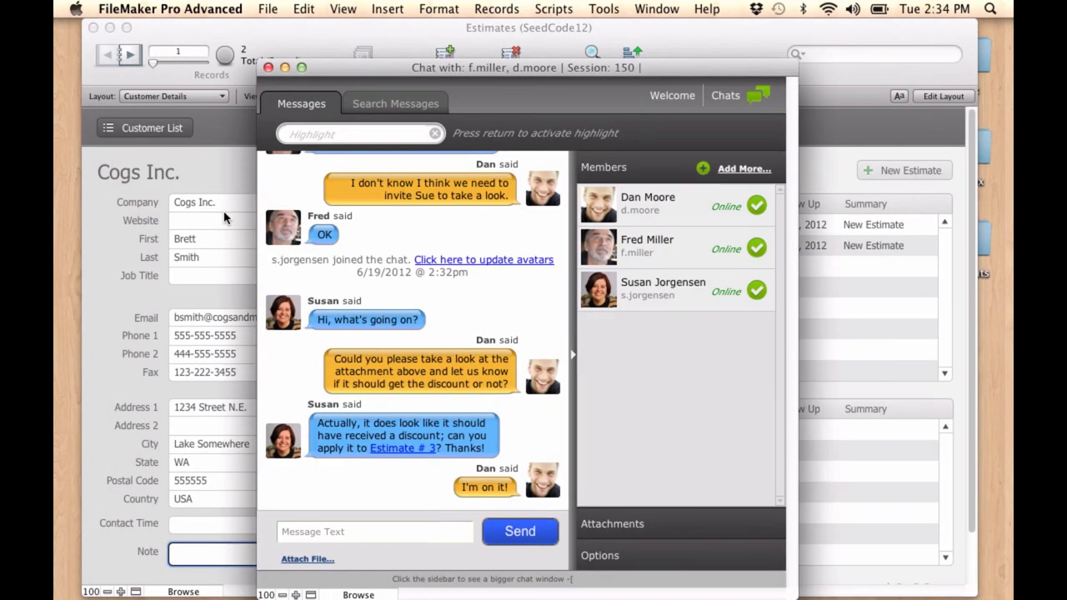
Send the chat message 'I took care of it.'
left_click(394, 534)
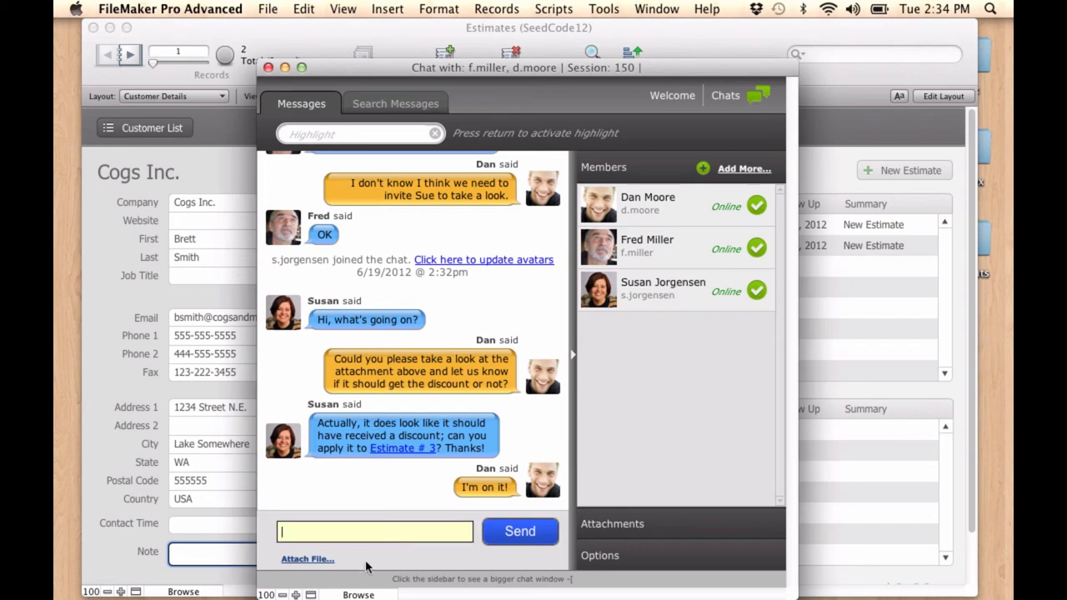
type("I di")
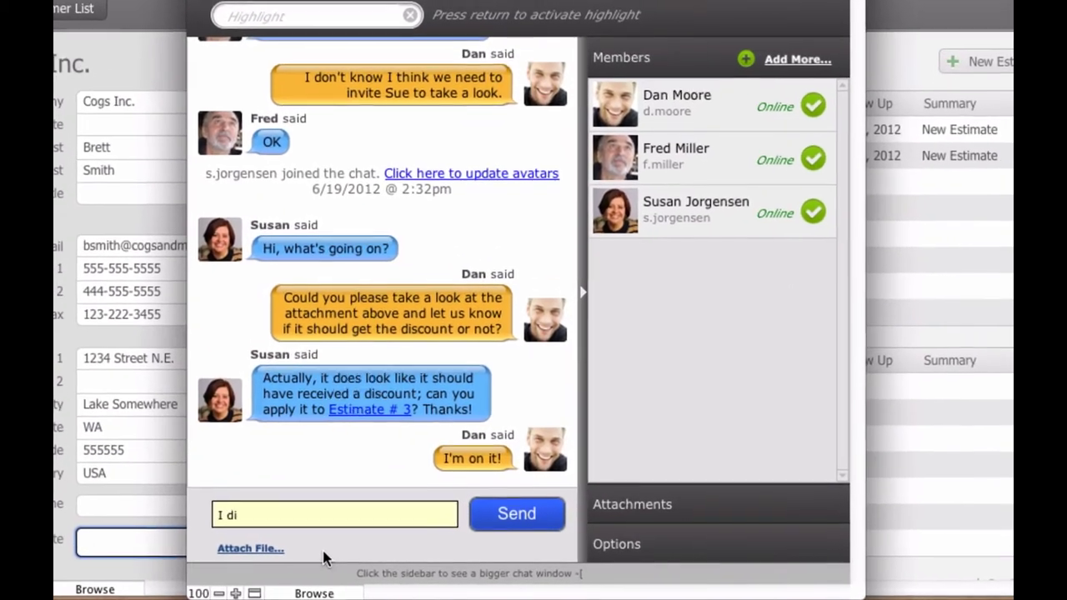
key("BackSpace")
key("BackSpace")
type("took care o")
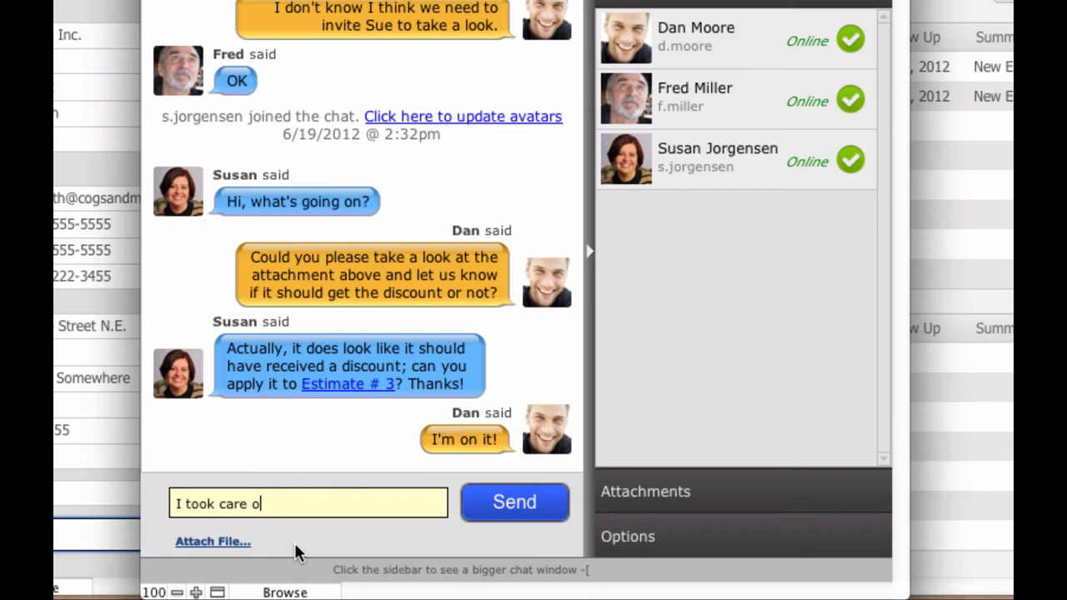
type("f it.")
key("Return")
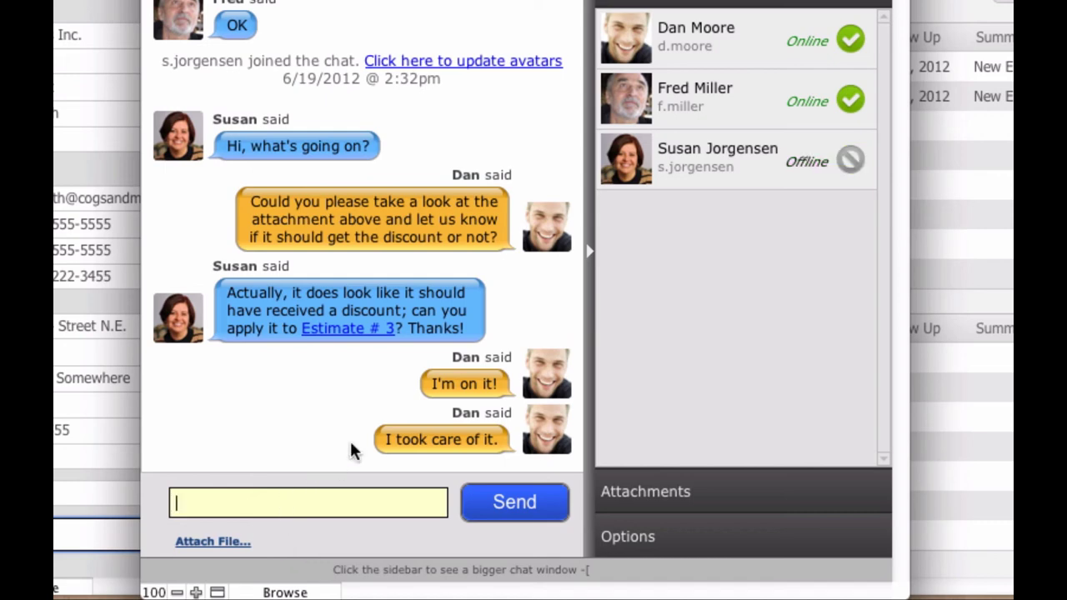
Thank the colleague for the heads up, close the chat, and begin the note 'This is a great'
type("Thaks")
key("BackSpace")
key("BackSpace")
type("nks for the heads up ")
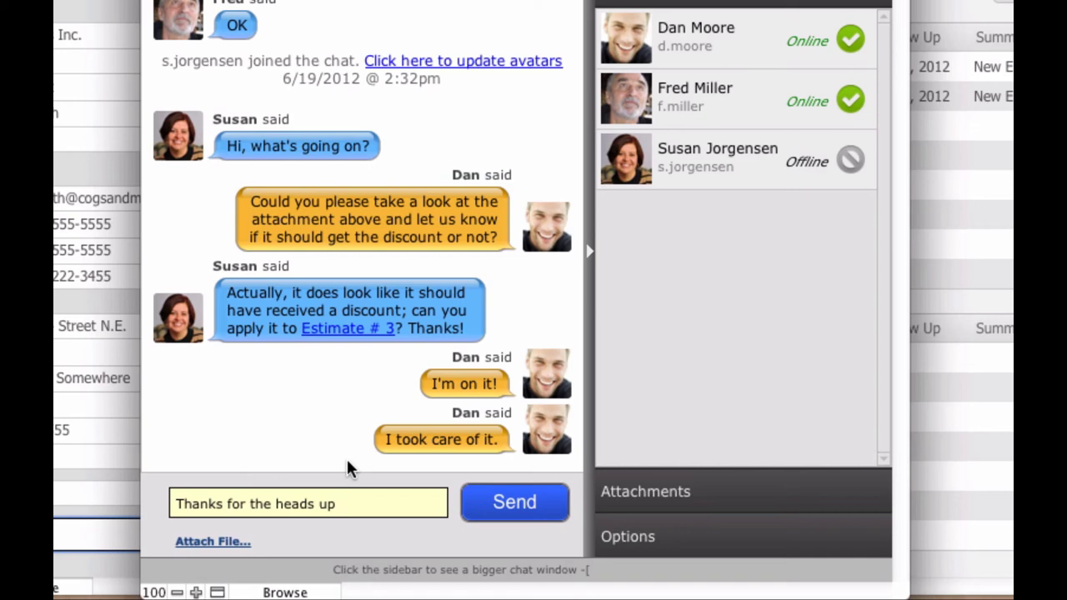
type("Fred.")
key("Return")
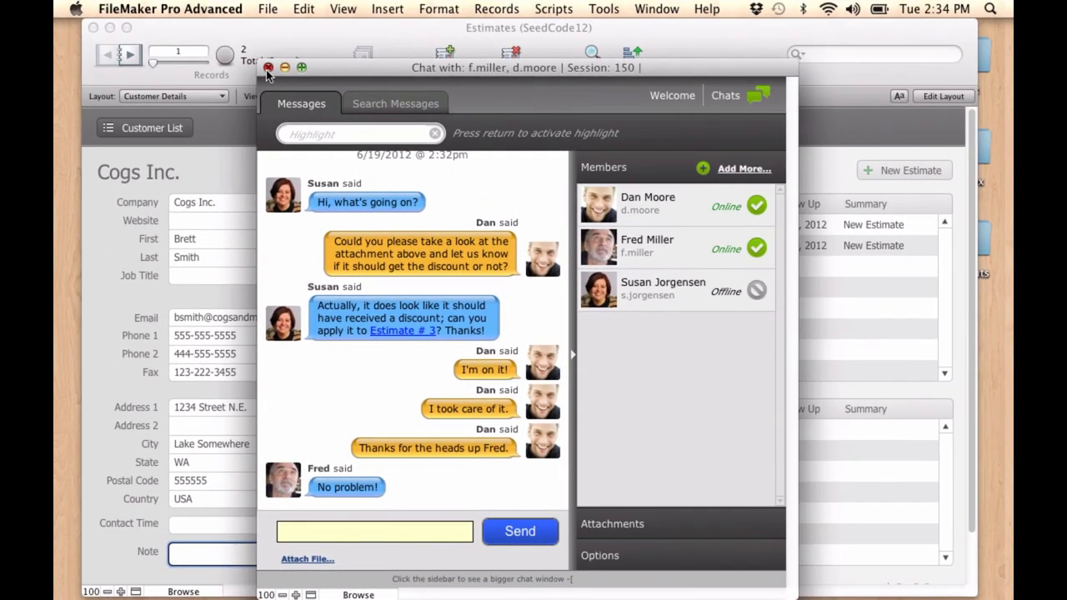
left_click(268, 68)
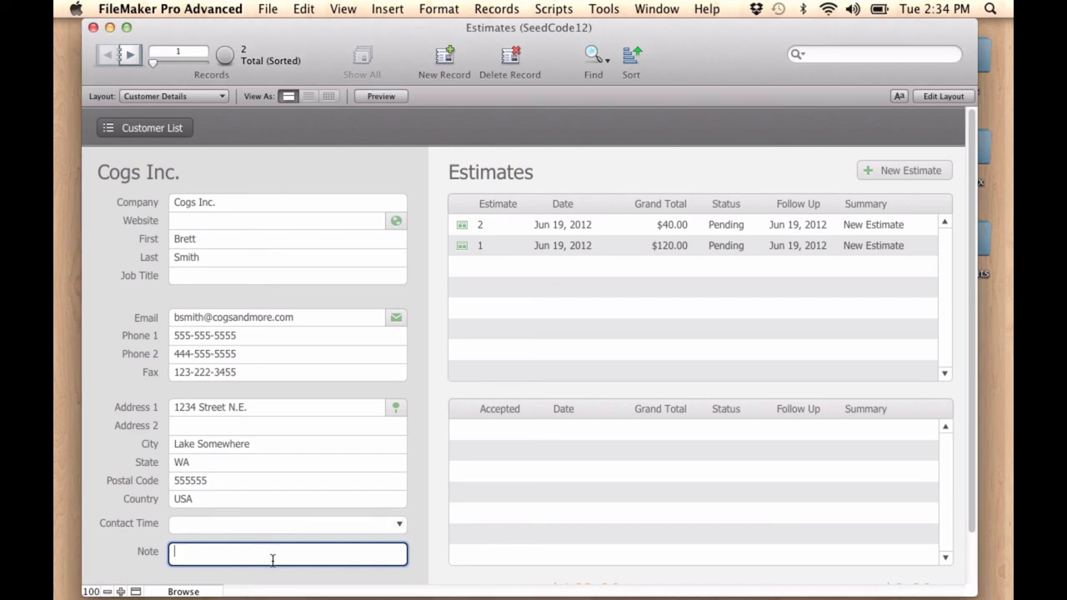
type("This is")
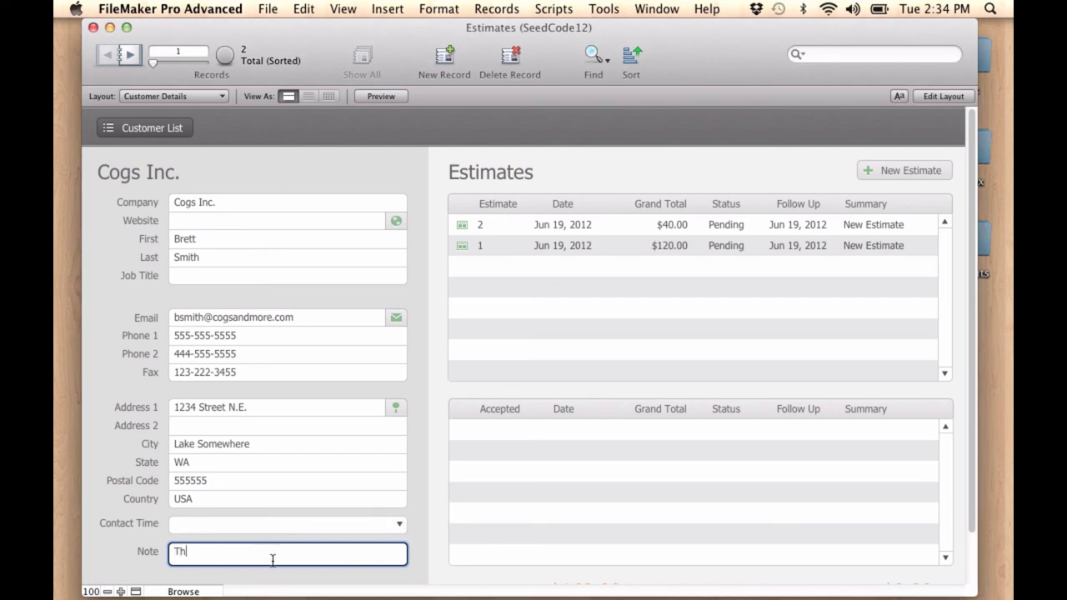